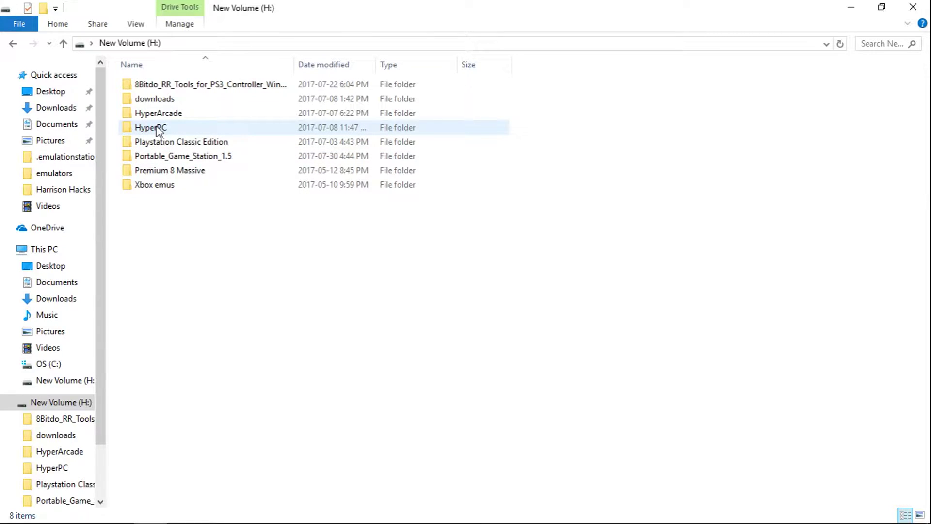
double_click(154, 128)
double_click(155, 128)
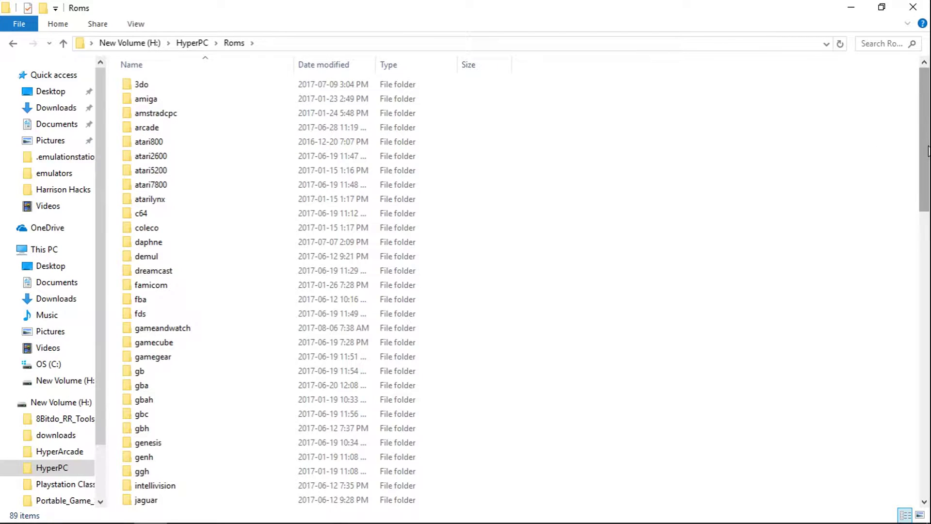
drag(928, 152, 928, 259)
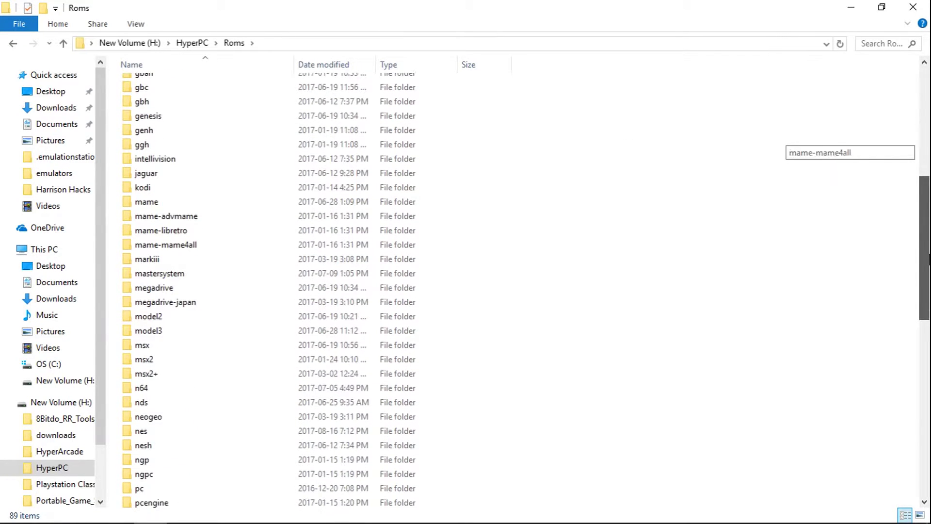
double_click(161, 432)
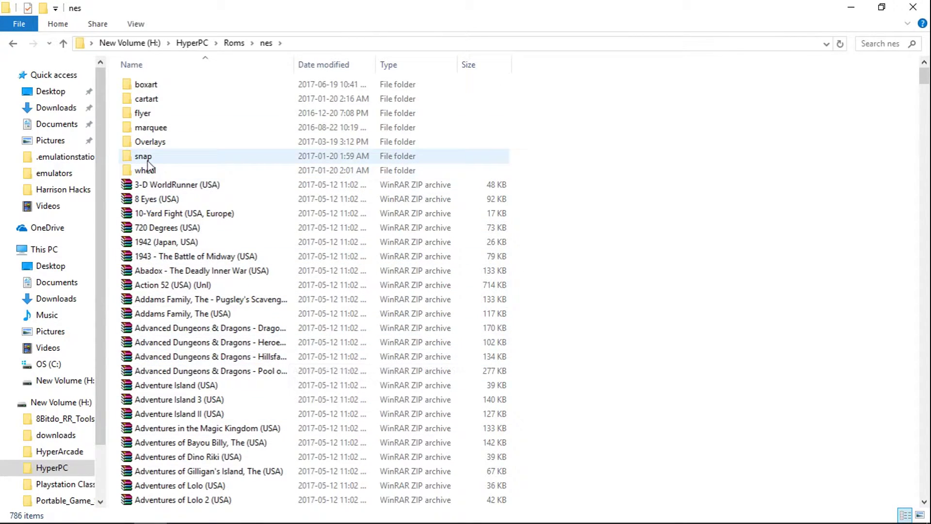
click(132, 44)
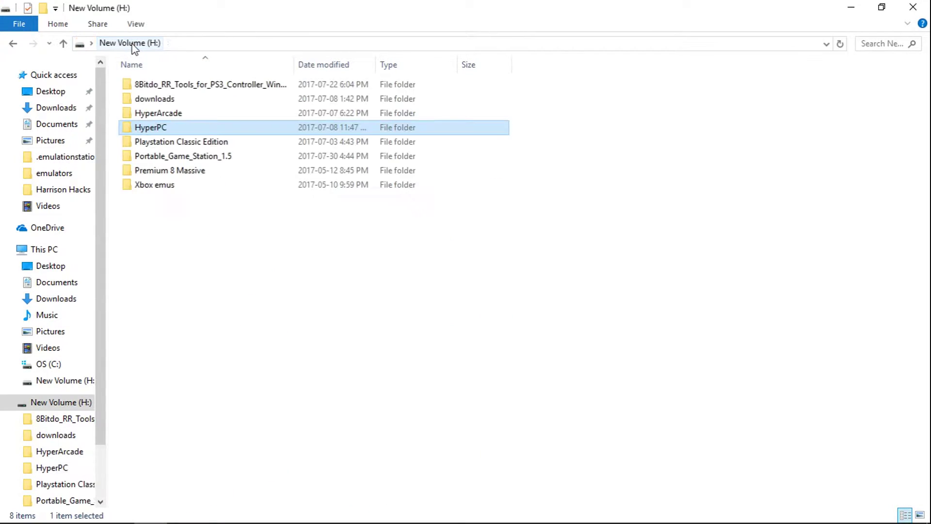
Open Nintendo Entertainment System.cfg from HyperPC\Attract\emulators in Notepad++
double_click(161, 129)
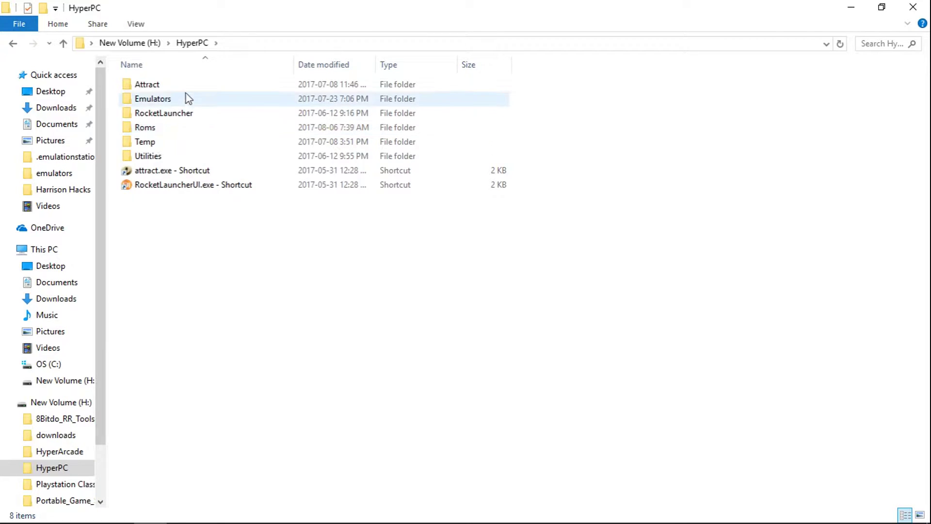
double_click(156, 88)
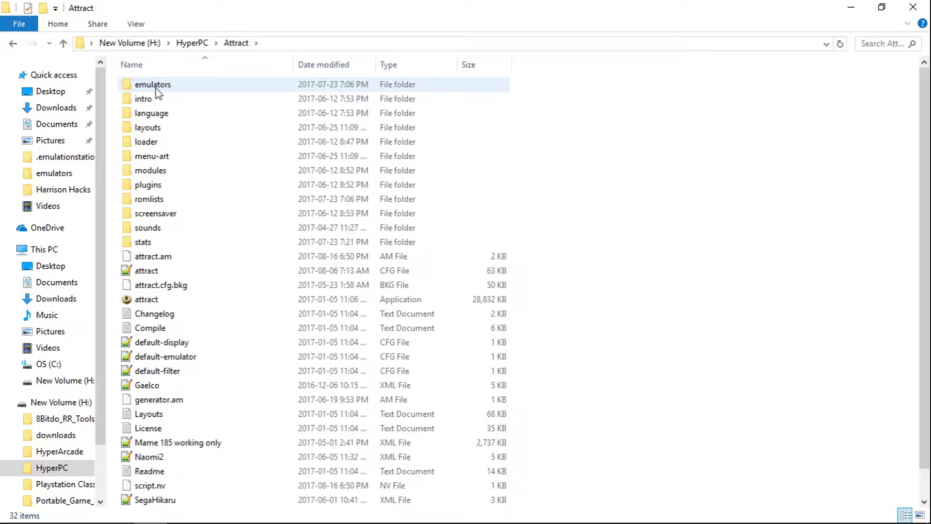
double_click(158, 92)
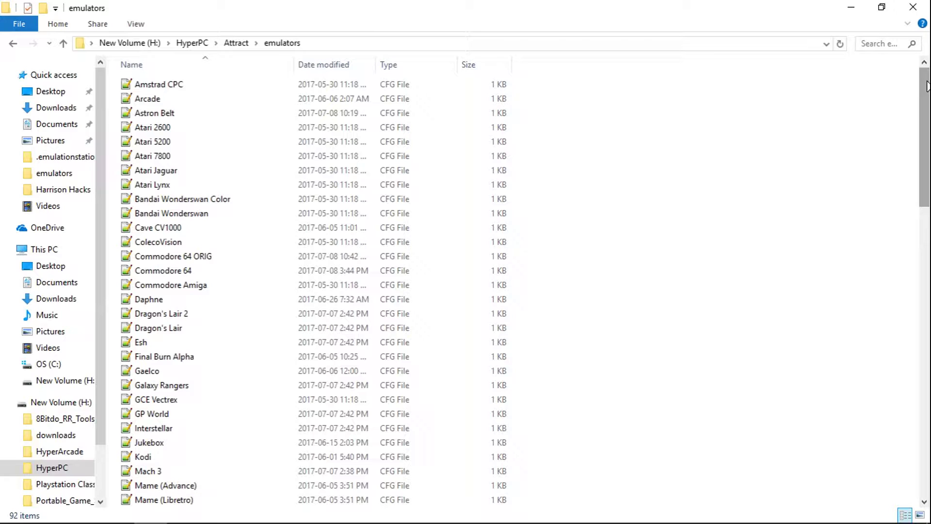
drag(927, 86, 927, 231)
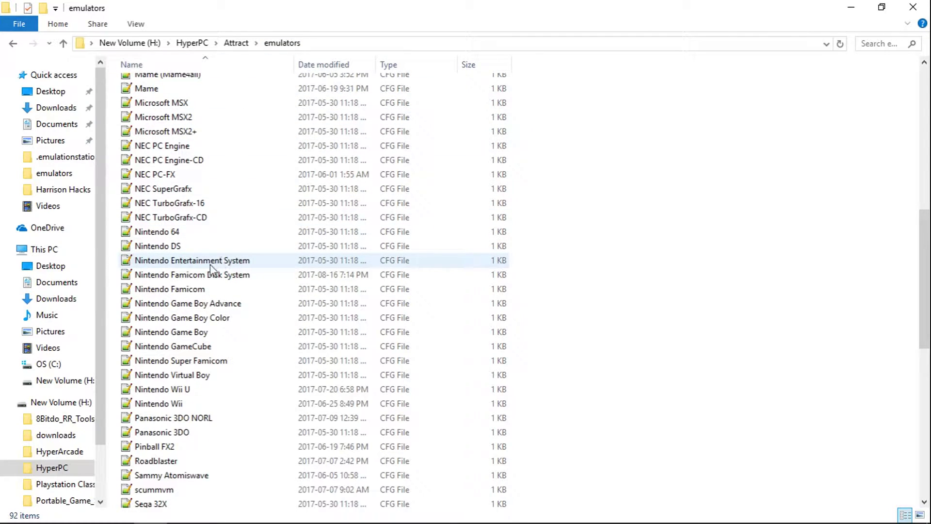
double_click(196, 265)
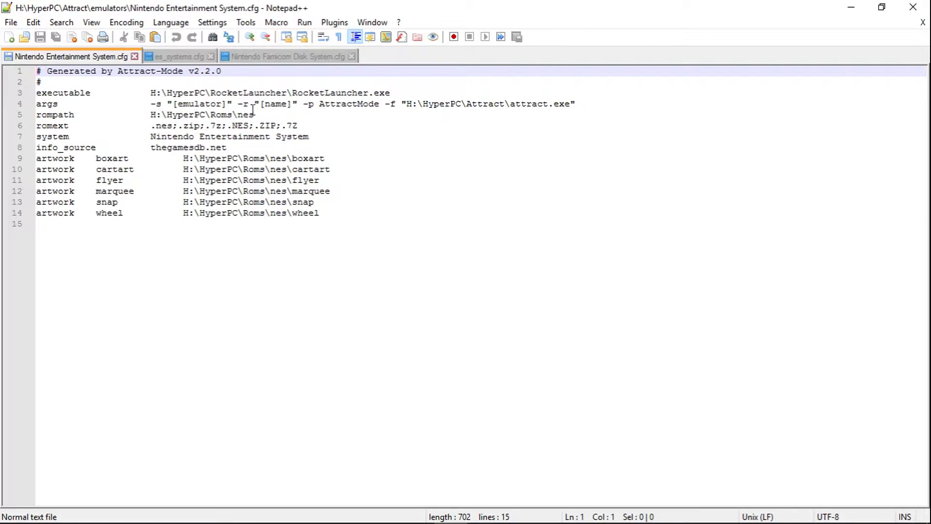
Review the NES config's rompath and artwork paths, then return to File Explorer
mouse_move(210, 521)
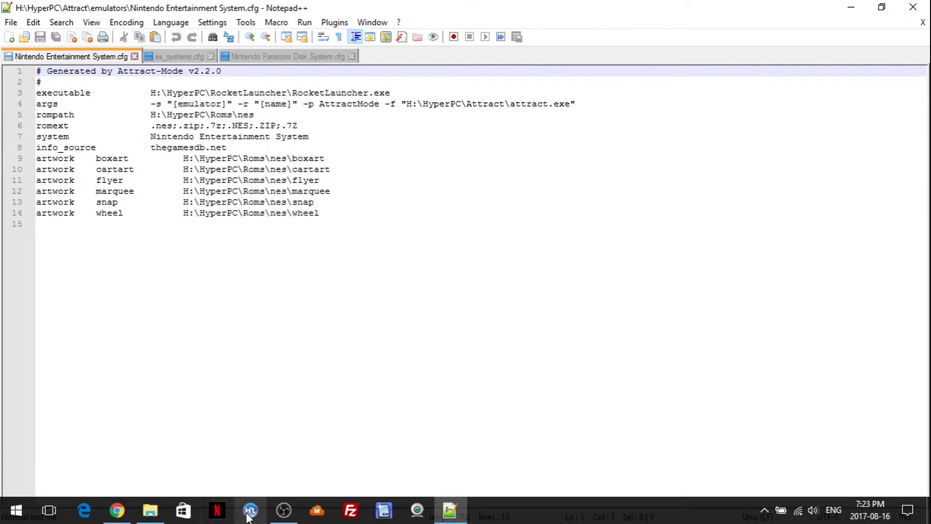
click(151, 510)
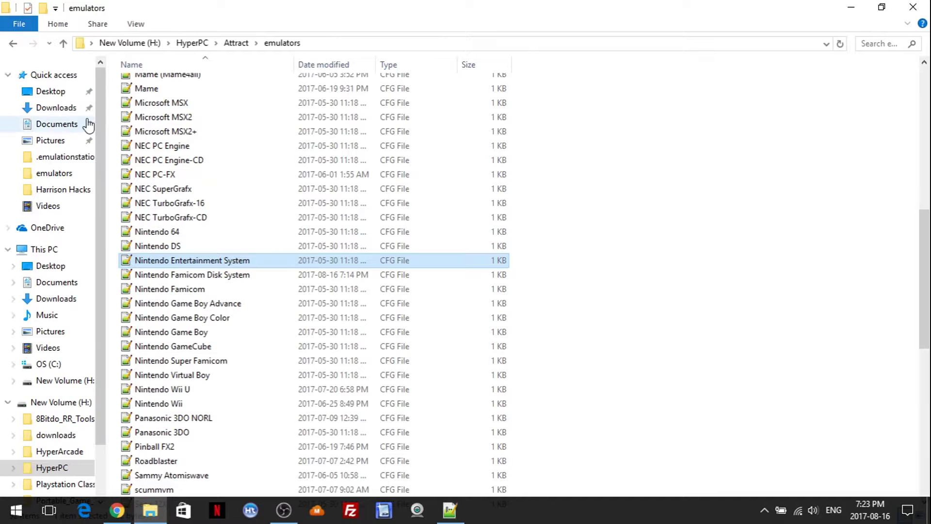
Go up to HyperPC and open the Roms\nes folder
click(64, 44)
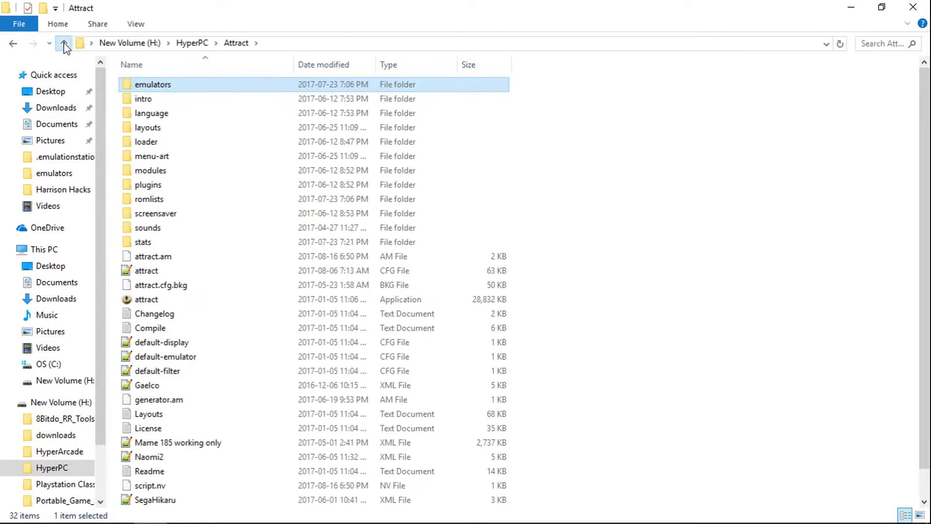
click(64, 43)
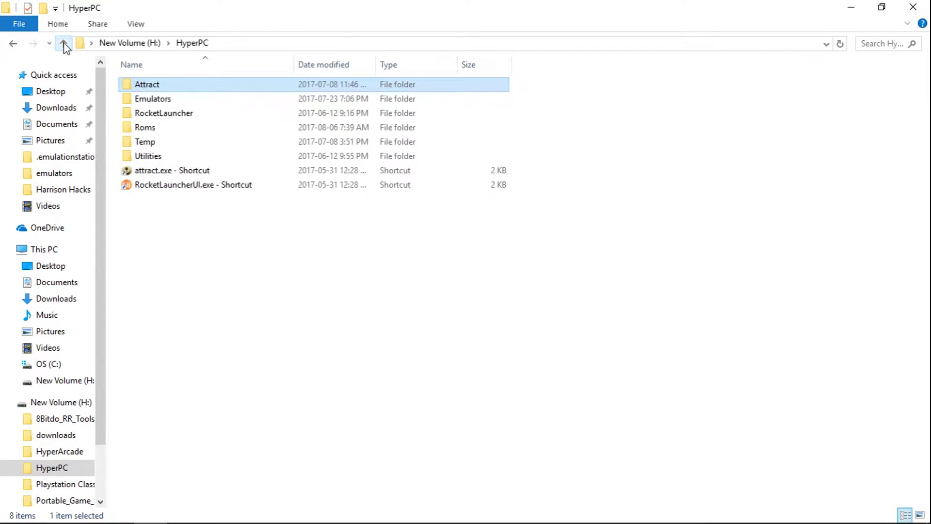
double_click(148, 128)
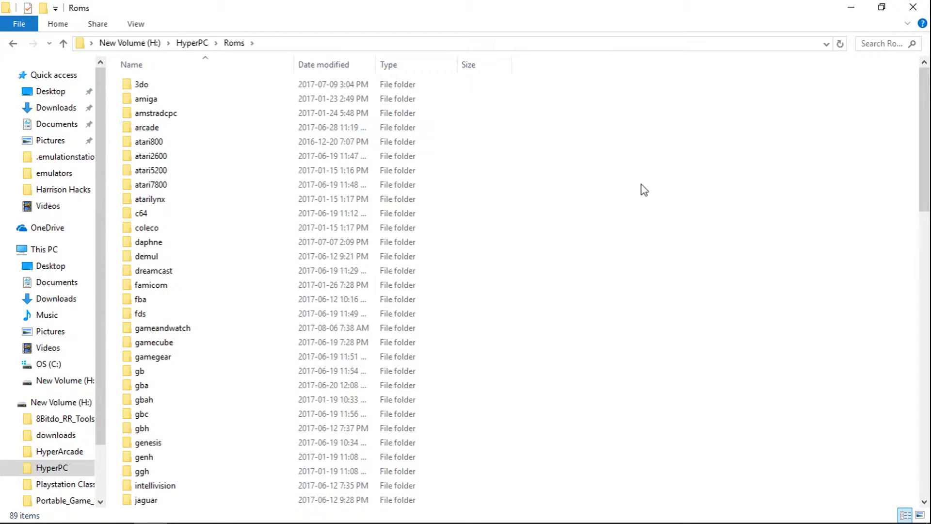
drag(929, 116, 929, 238)
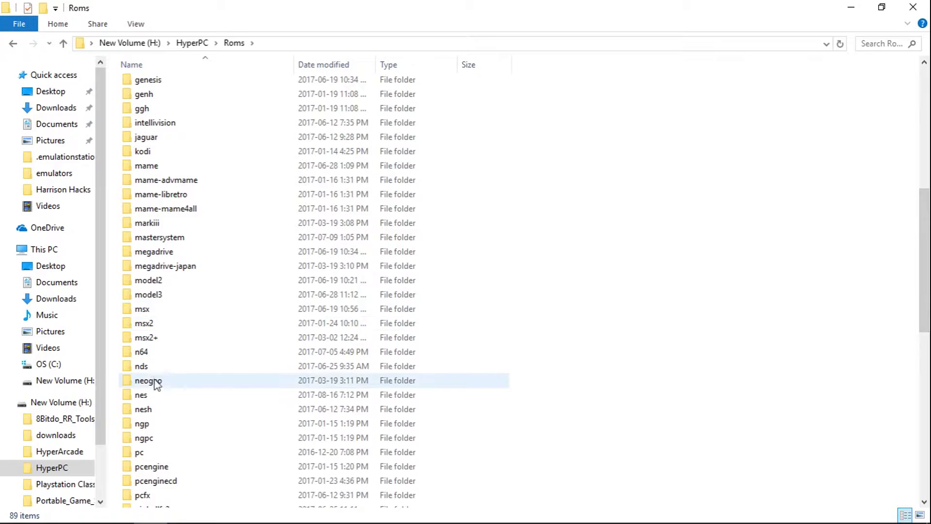
click(162, 397)
double_click(162, 397)
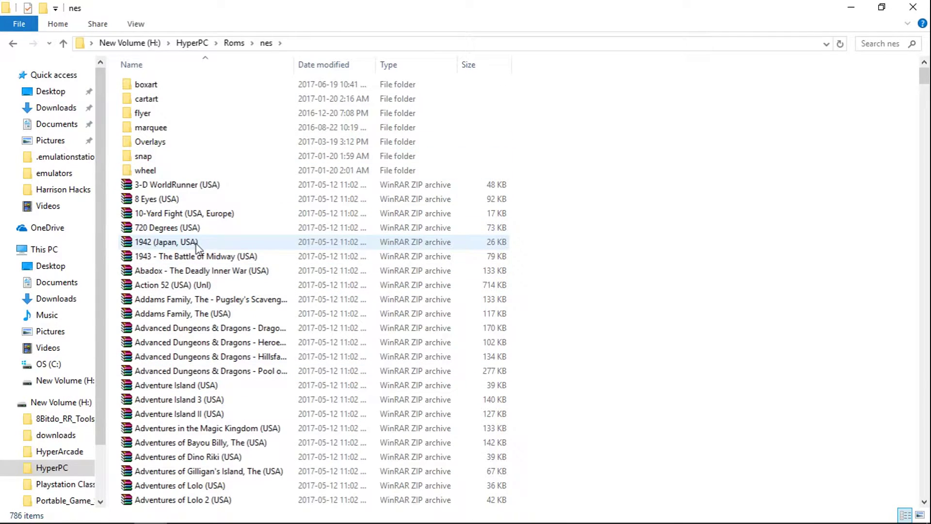
Copy the folder path H:\HyperPC\Roms\nes from the address bar
click(299, 45)
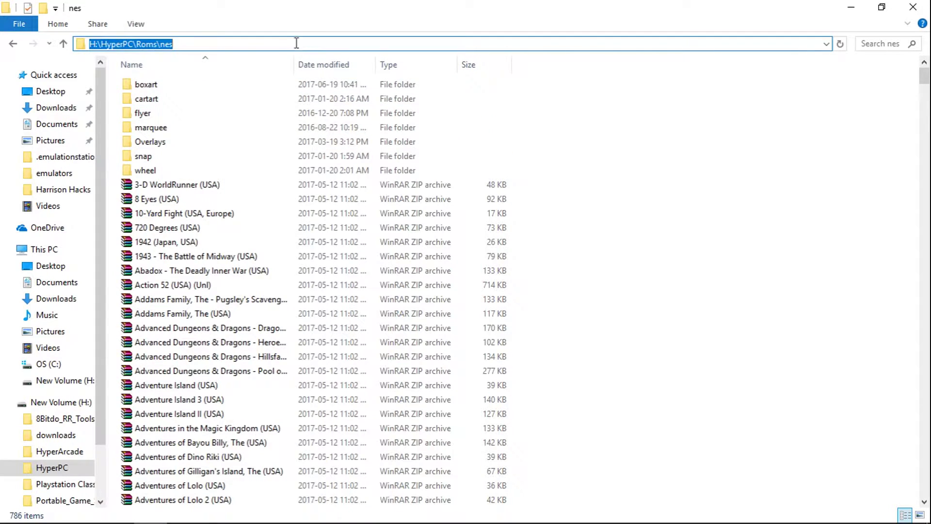
right_click(148, 45)
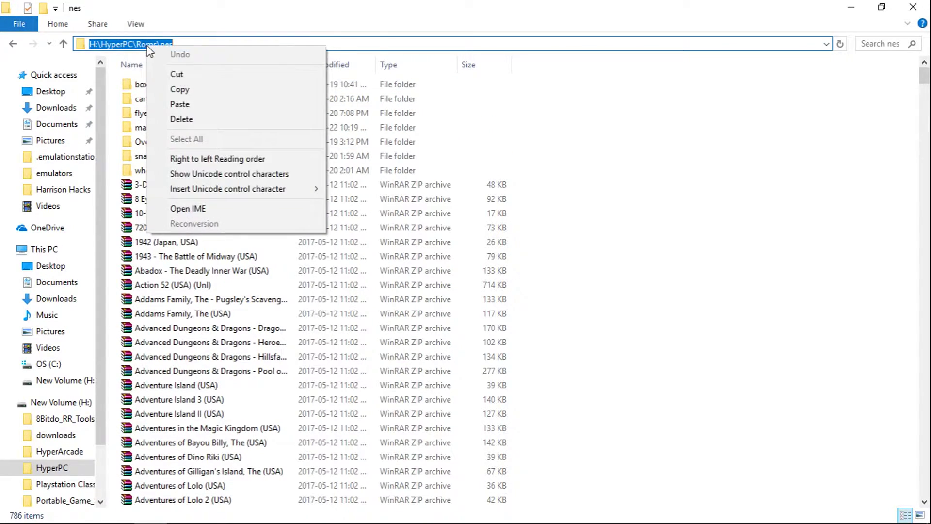
click(187, 91)
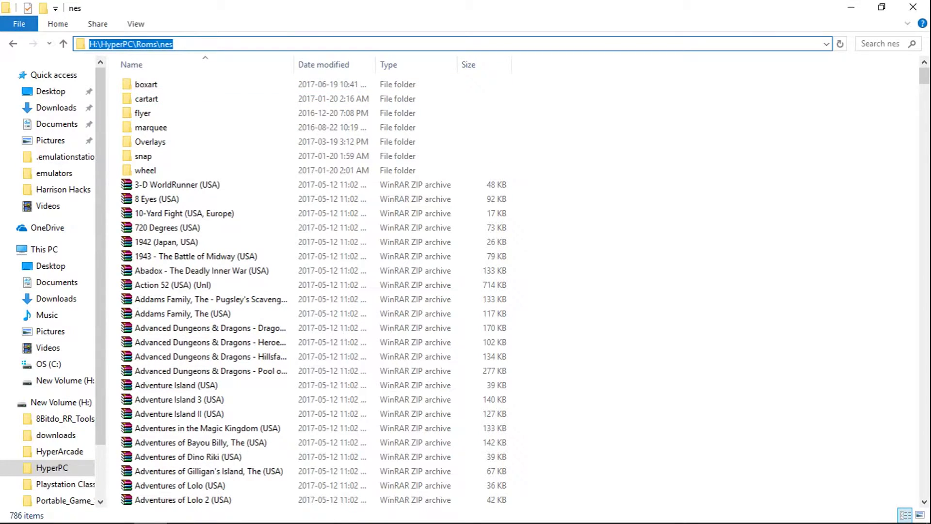
Replace the rompath and boxart paths with H:\HyperPC\Roms\nes, then save and close the config
click(451, 512)
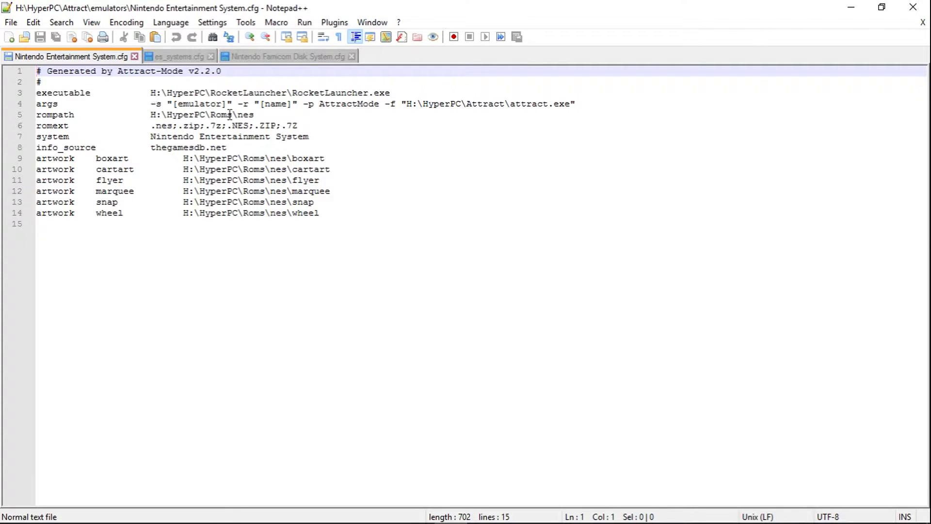
drag(255, 114, 152, 115)
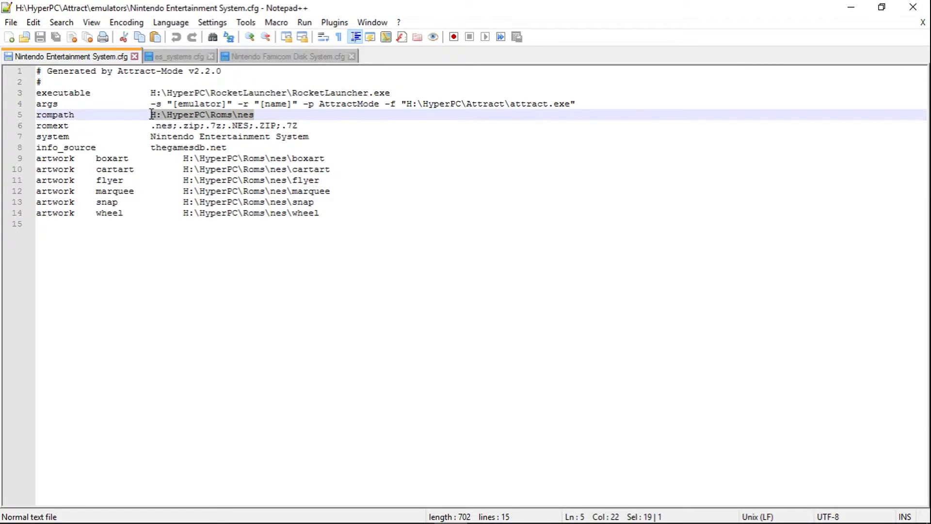
key(ctrl+v)
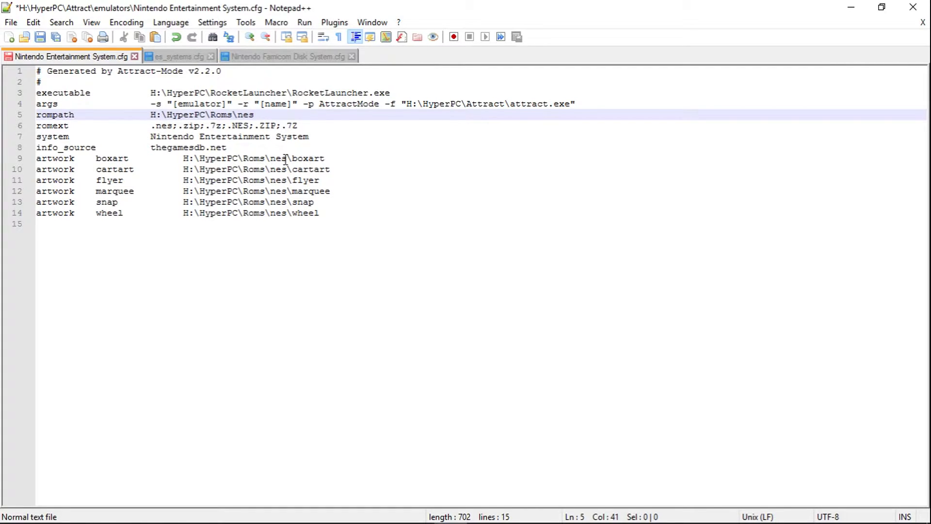
drag(288, 159, 187, 160)
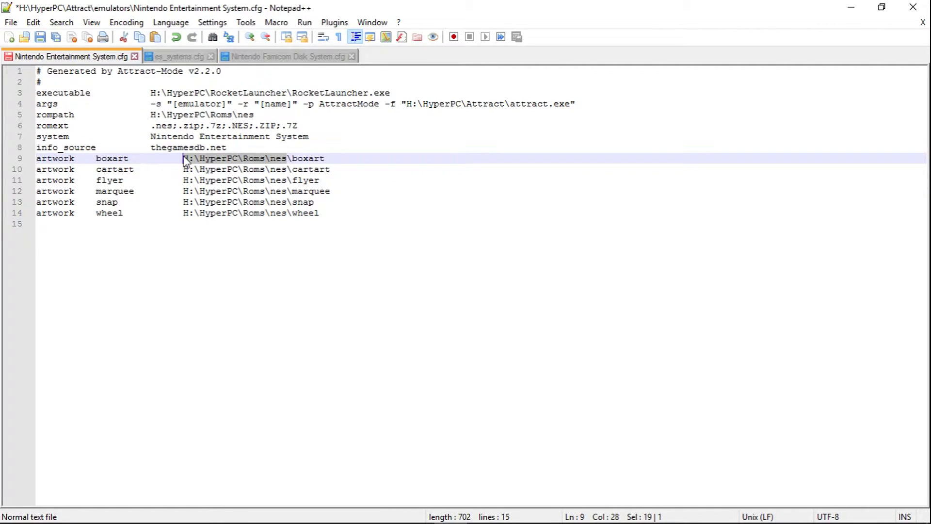
key(Right)
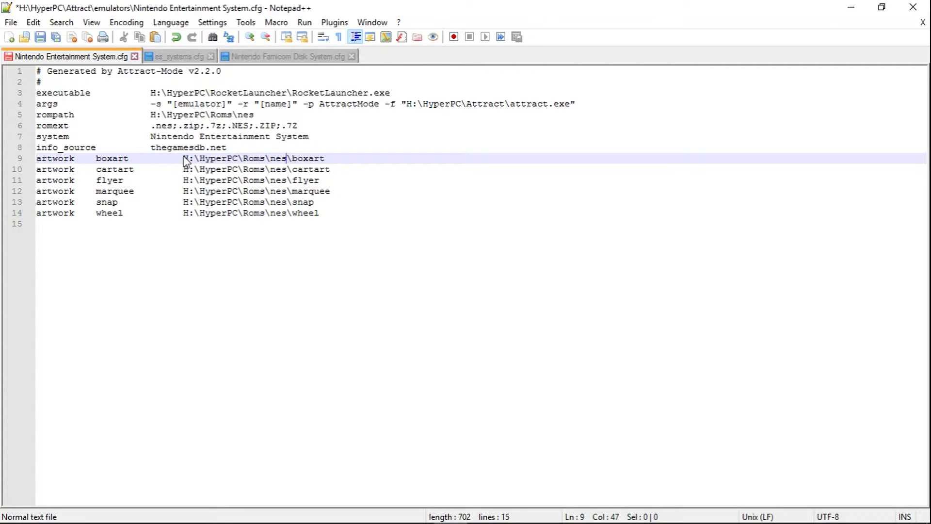
click(40, 38)
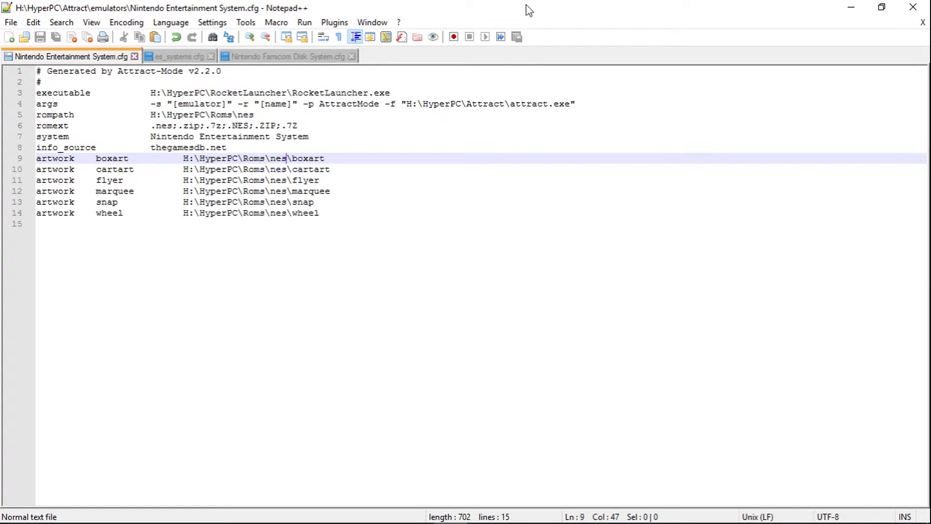
click(913, 6)
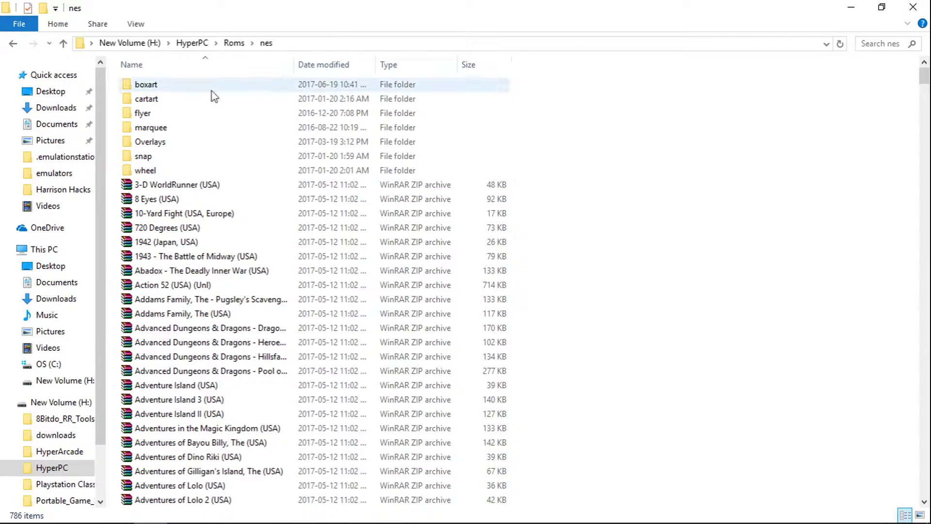
Go up from nes through Roms and HyperPC to the root of New Volume (H:)
click(64, 43)
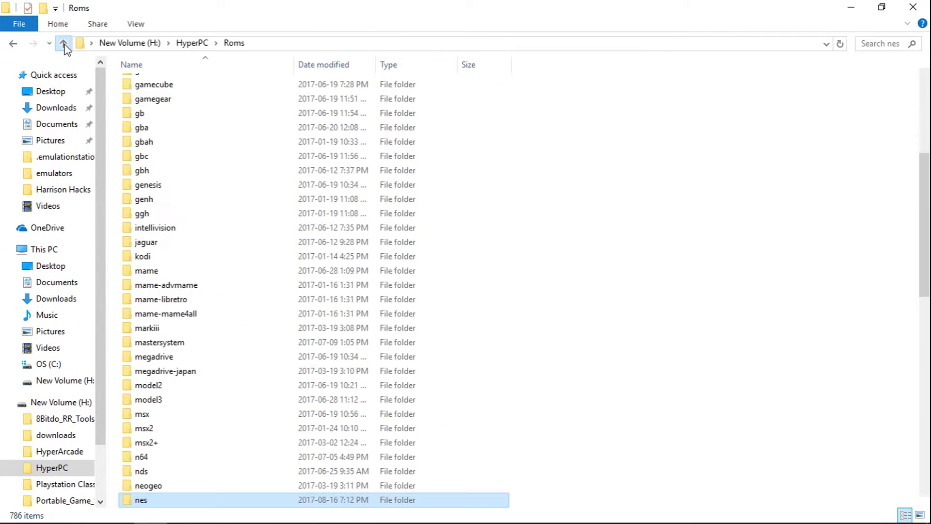
click(64, 43)
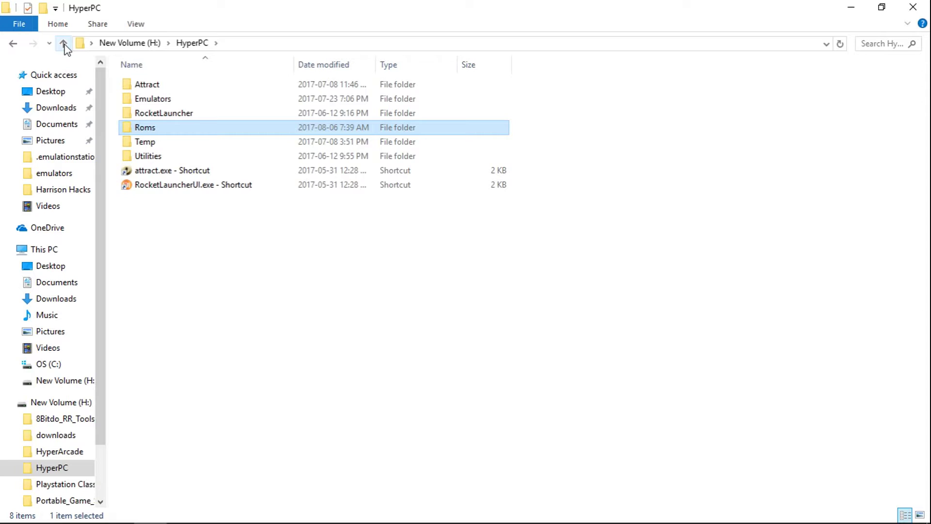
click(64, 43)
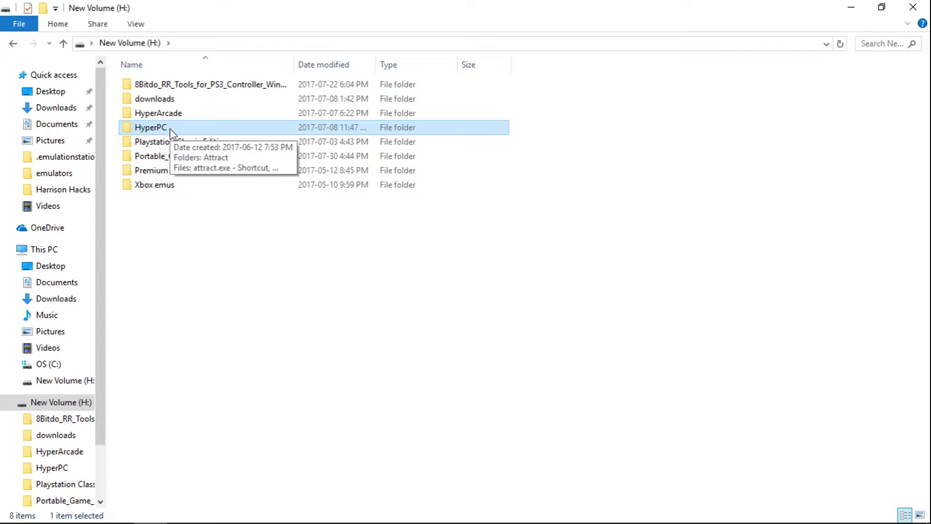
Check Portable_Game_Station_1.5\.emulationstation\roms\nes, which holds only a readme
double_click(161, 156)
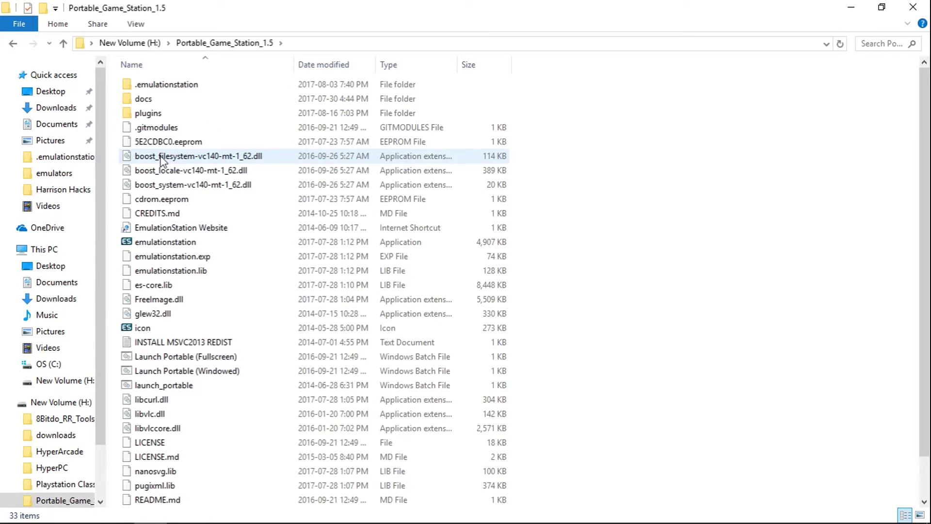
double_click(164, 84)
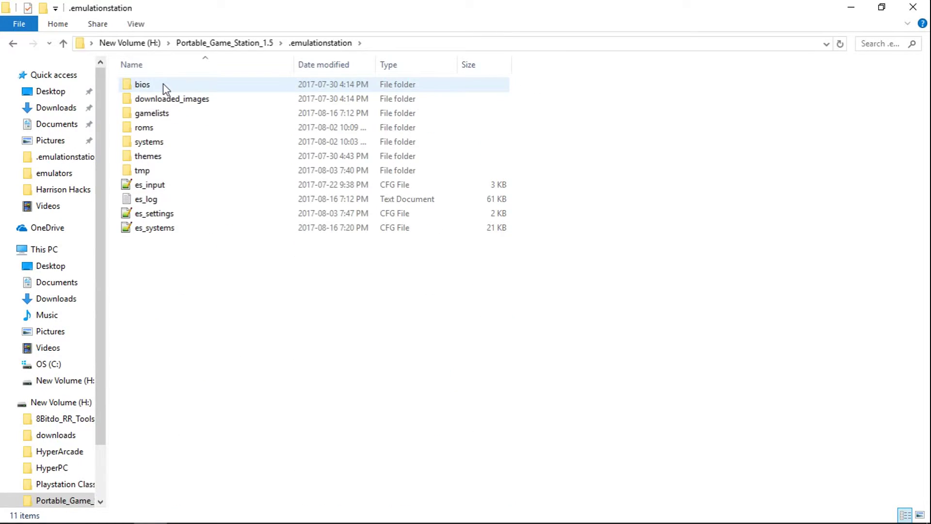
double_click(143, 130)
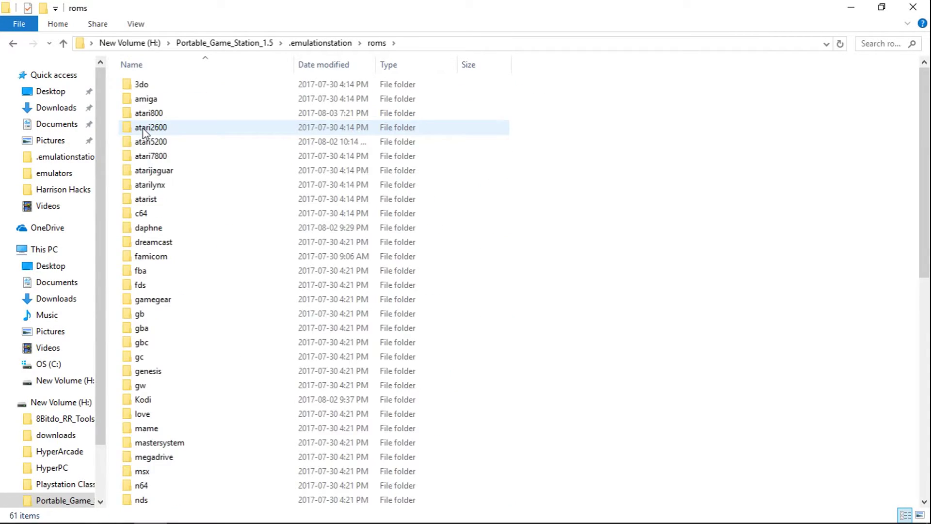
scroll(927, 109, down, 4)
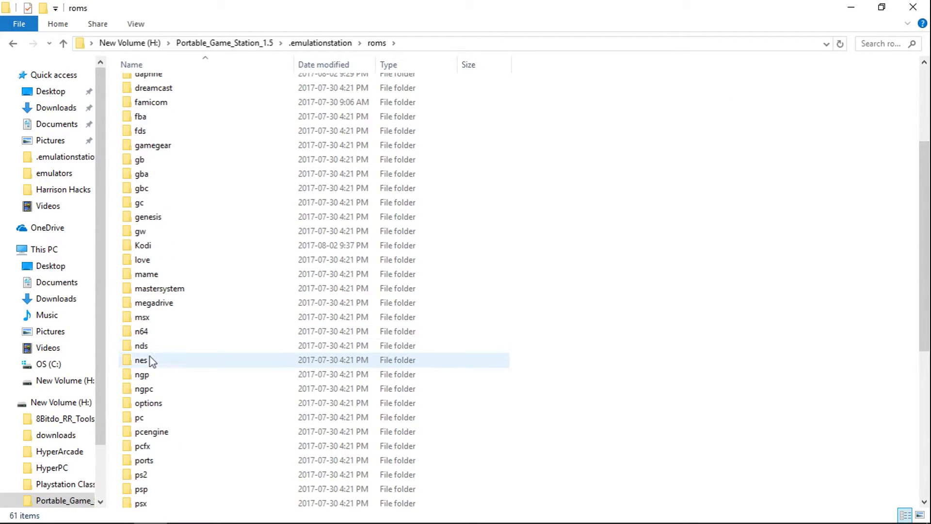
double_click(141, 360)
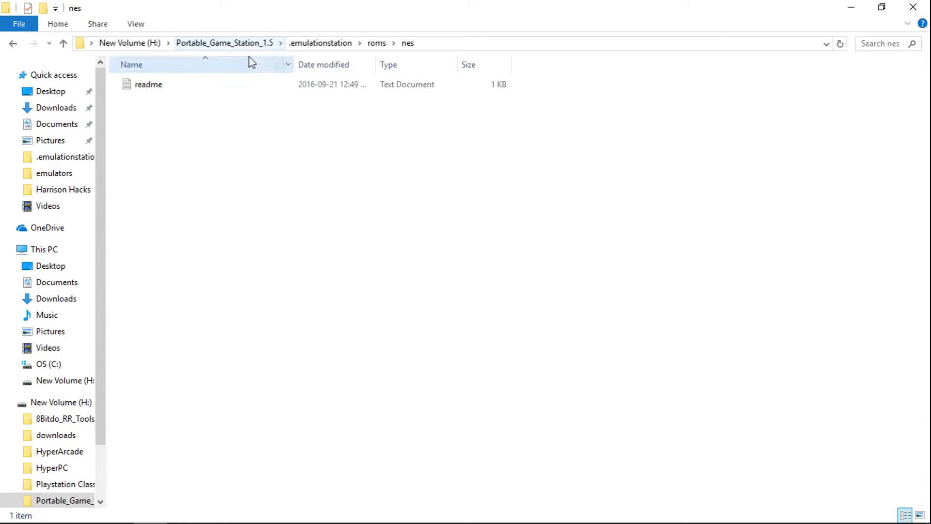
Open es_systems.cfg from the .emulationstation folder in Notepad++
click(234, 47)
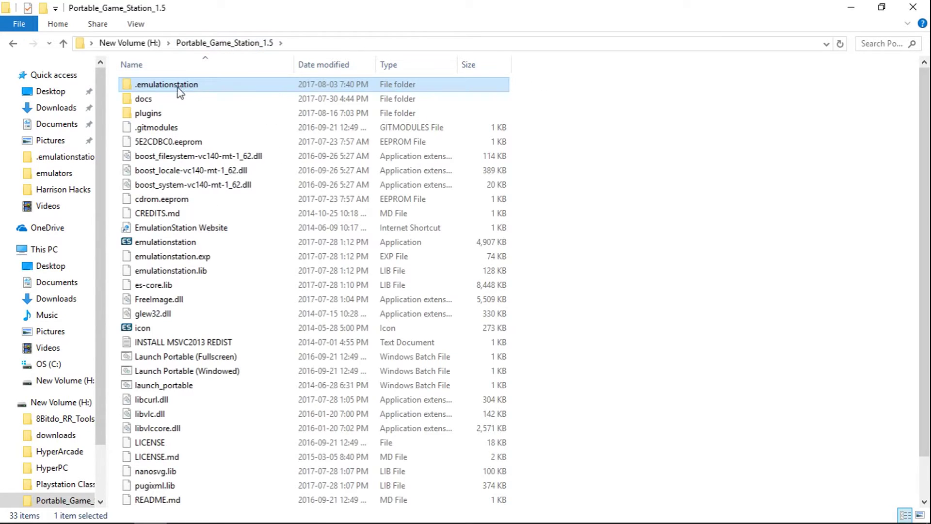
double_click(173, 88)
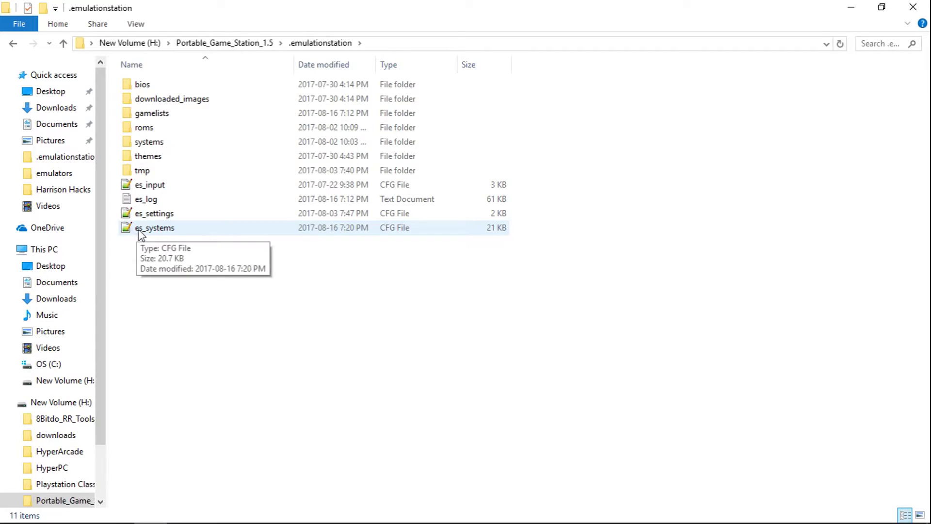
double_click(156, 227)
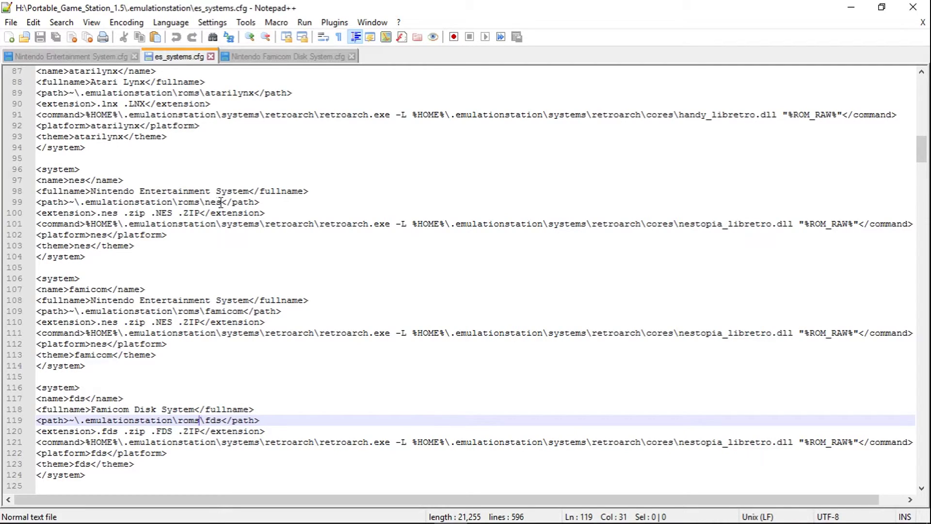
Change the nes system's path on line 99 to H:\HyperPC\Roms\nes and save es_systems.cfg
drag(221, 202, 69, 202)
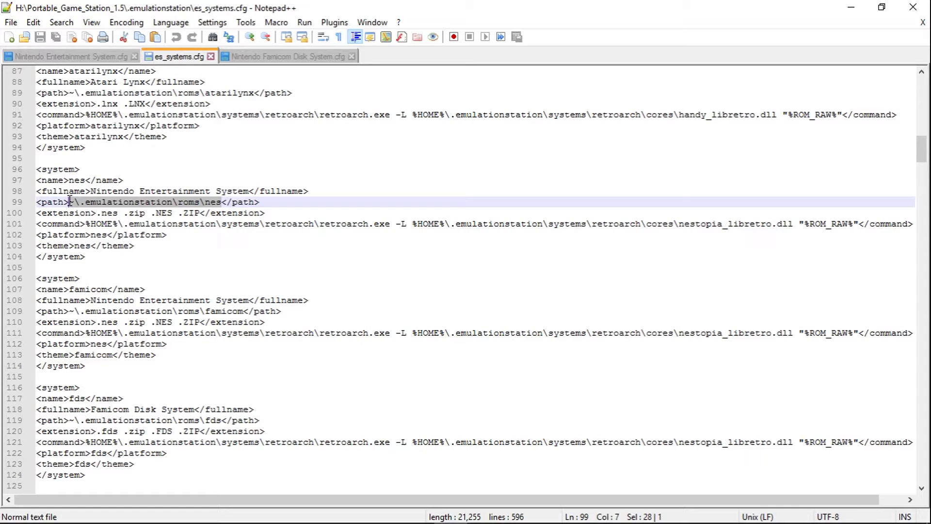
key(ctrl+v)
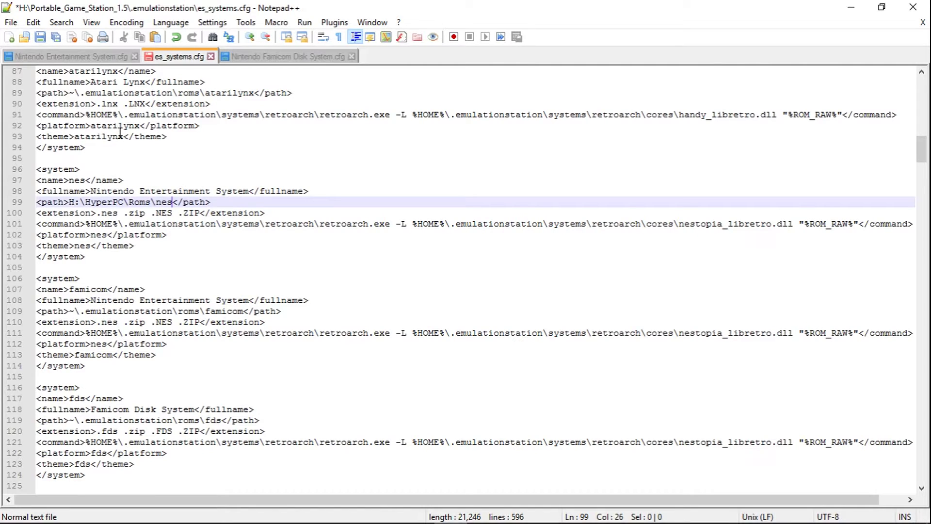
click(42, 40)
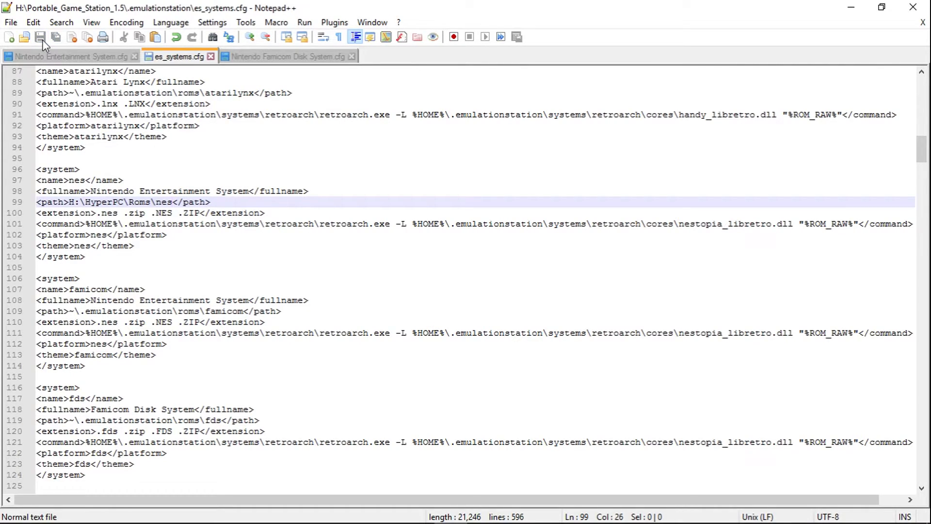
Close Notepad++ and start Launch Portable (Windowed) from Portable_Game_Station_1.5
click(908, 6)
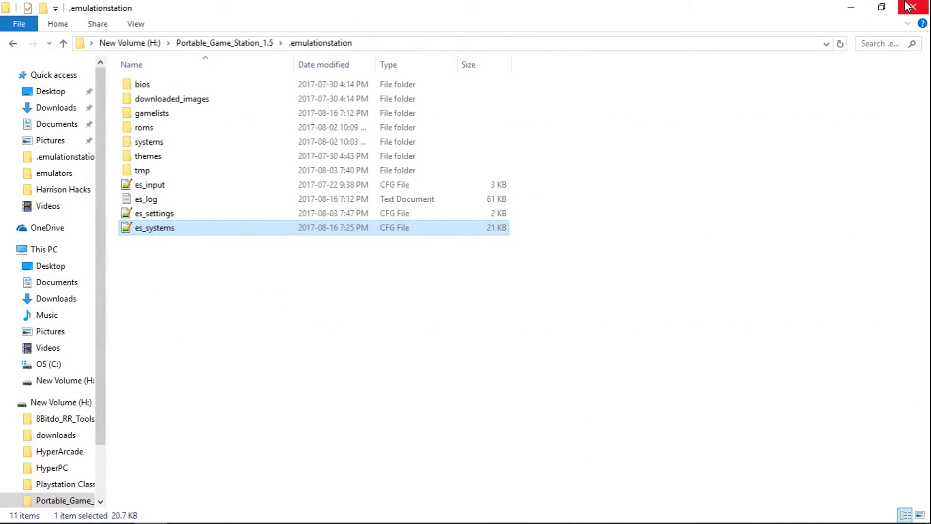
click(221, 43)
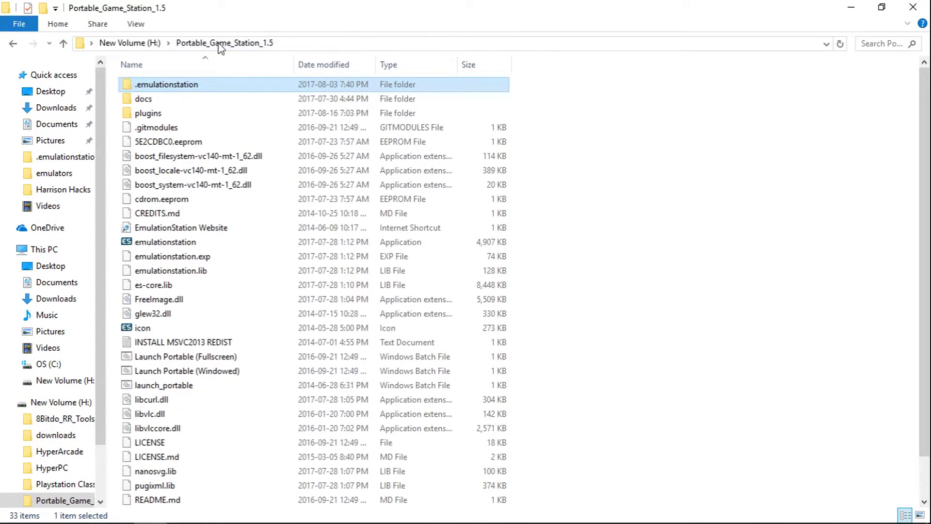
double_click(182, 372)
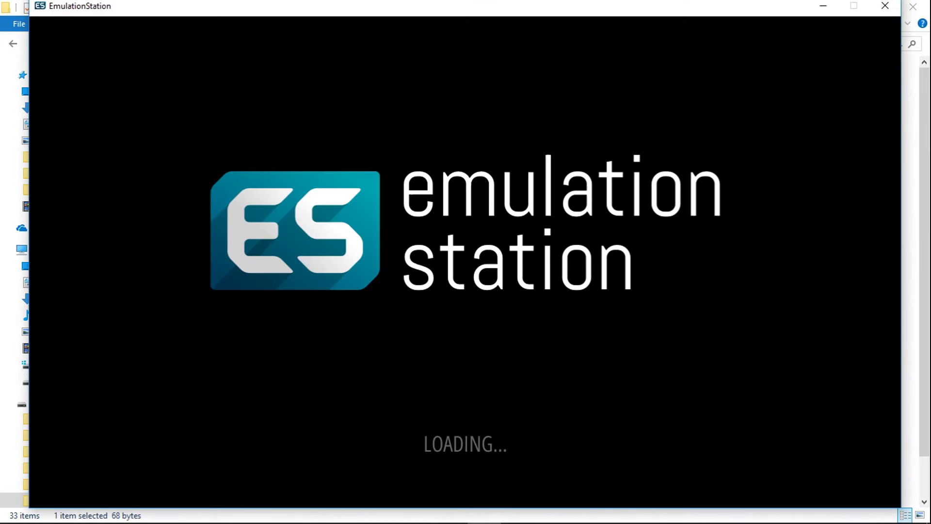
Turn the system volume down a little
key(XF86AudioRaiseVolume)
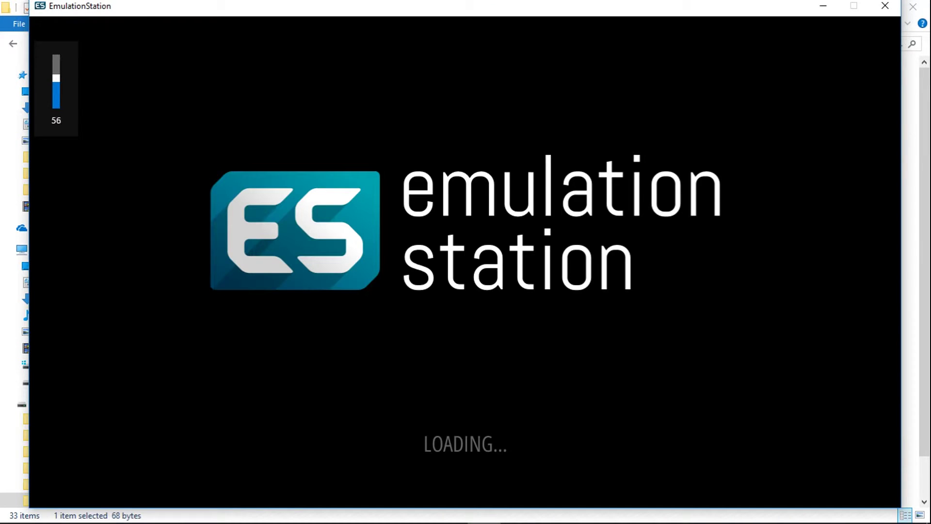
key(XF86AudioLowerVolume)
key(XF86AudioLowerVolume)
key(XF86AudioLowerVolume)
key(XF86AudioLowerVolume)
key(XF86AudioLowerVolume)
key(XF86AudioLowerVolume)
key(XF86AudioLowerVolume)
key(XF86AudioLowerVolume)
key(XF86AudioLowerVolume)
key(XF86AudioLowerVolume)
key(XF86AudioLowerVolume)
key(XF86AudioLowerVolume)
key(XF86AudioLowerVolume)
key(XF86AudioLowerVolume)
key(XF86AudioLowerVolume)
key(XF86AudioLowerVolume)
key(XF86AudioLowerVolume)
key(XF86AudioLowerVolume)
key(XF86AudioLowerVolume)
key(XF86AudioLowerVolume)
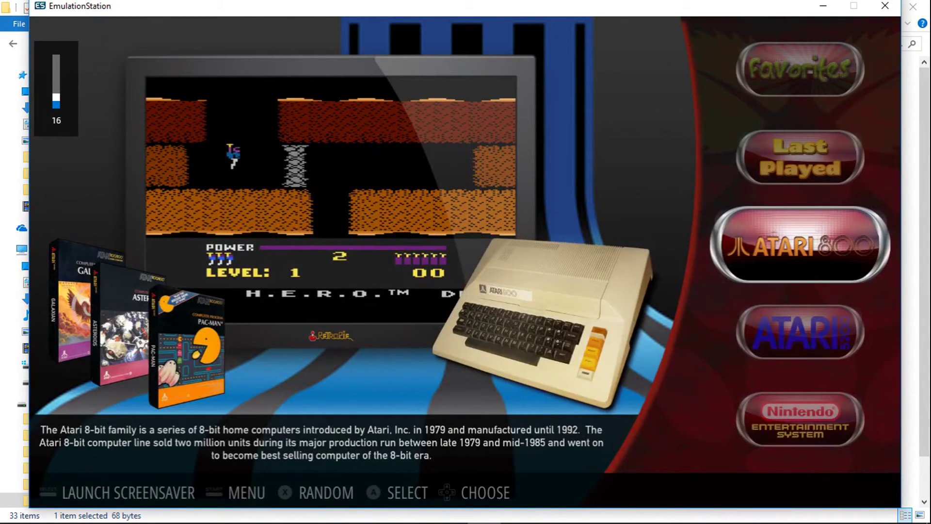
key(XF86AudioLowerVolume)
key(XF86AudioLowerVolume)
key(XF86AudioLowerVolume)
key(XF86AudioLowerVolume)
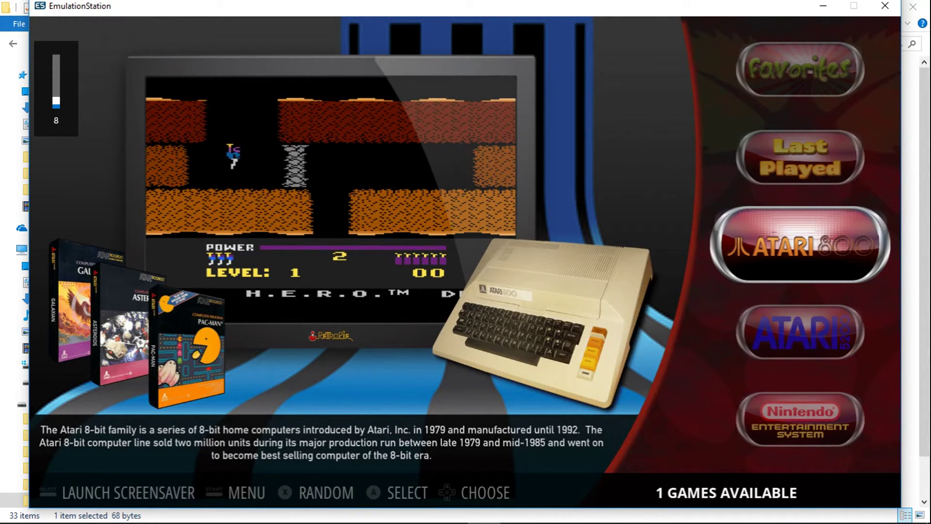
key(XF86AudioRaiseVolume)
Open the Nintendo Entertainment System game list and launch Addams Family, The (USA)
key(Down)
key(Down)
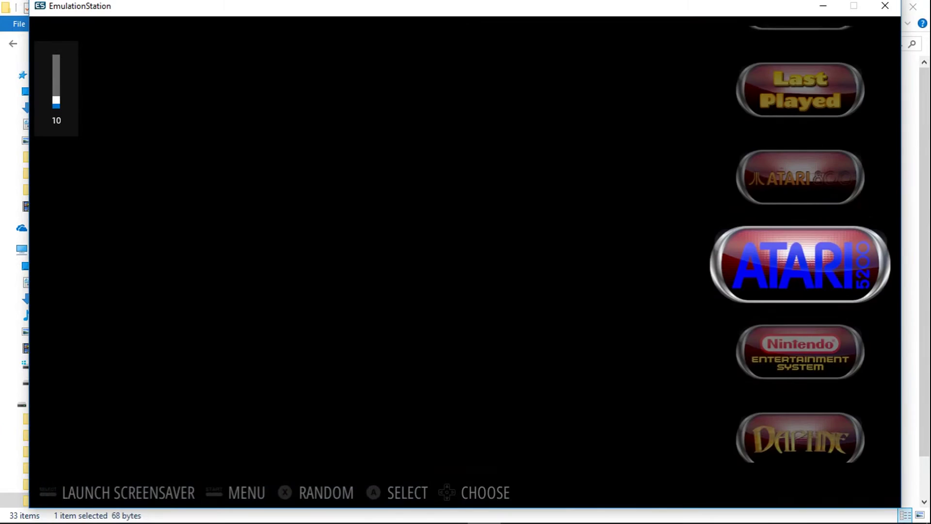
key(Return)
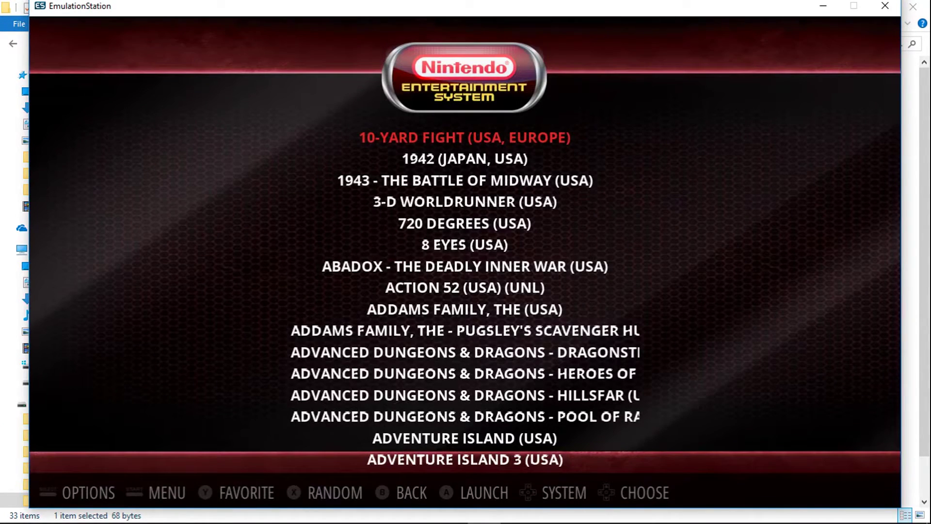
key(Down)
key(Up)
key(Down)
key(Down)
key(Down)
key(Down)
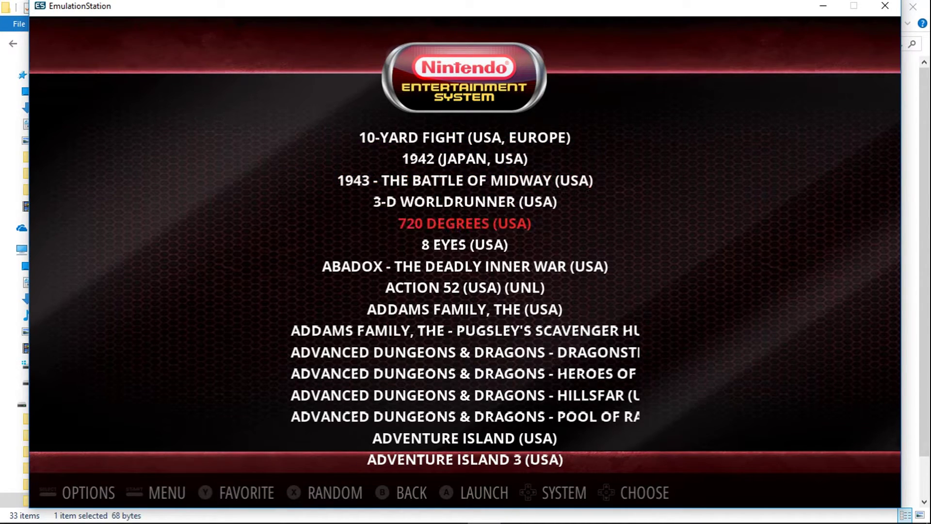
key(Down)
key(Up)
key(Up)
key(Up)
key(Up)
key(Up)
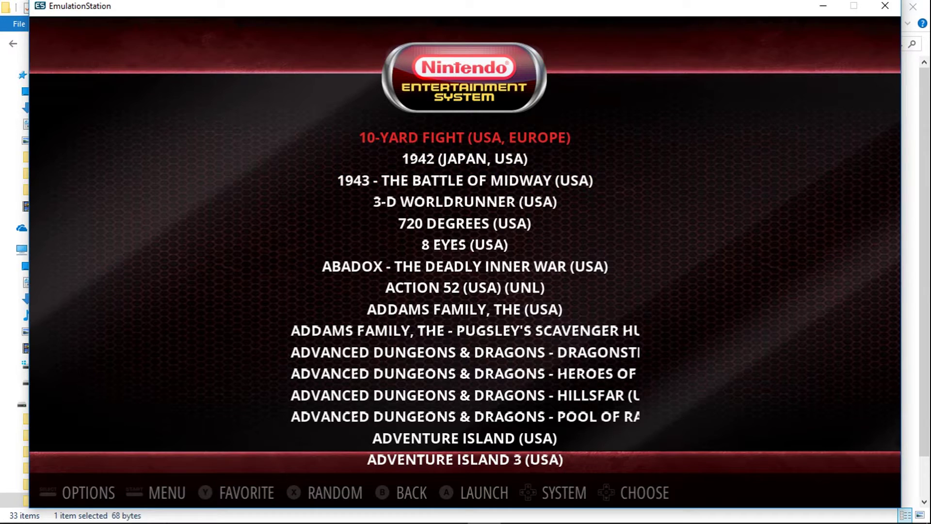
key(Down)
key(Down)
key(Down)
key(Down)
key(Down)
key(Down)
key(Down)
key(Down)
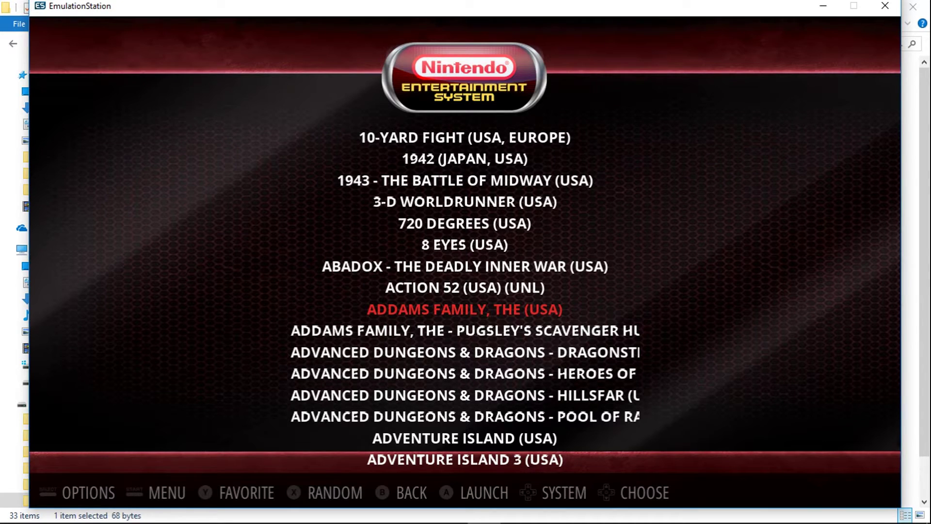
key(Return)
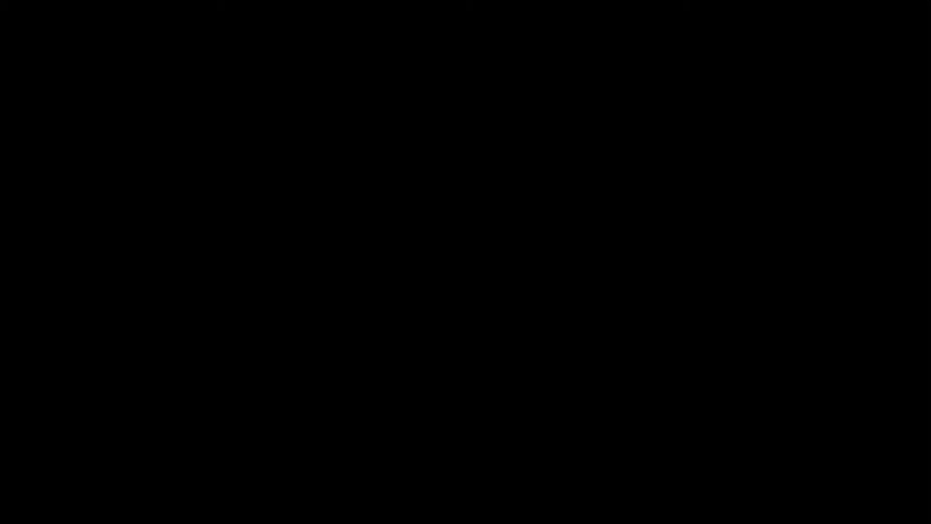
Exit the game and quit EmulationStation from the main menu, confirming Yes
key(Escape)
key(BackSpace)
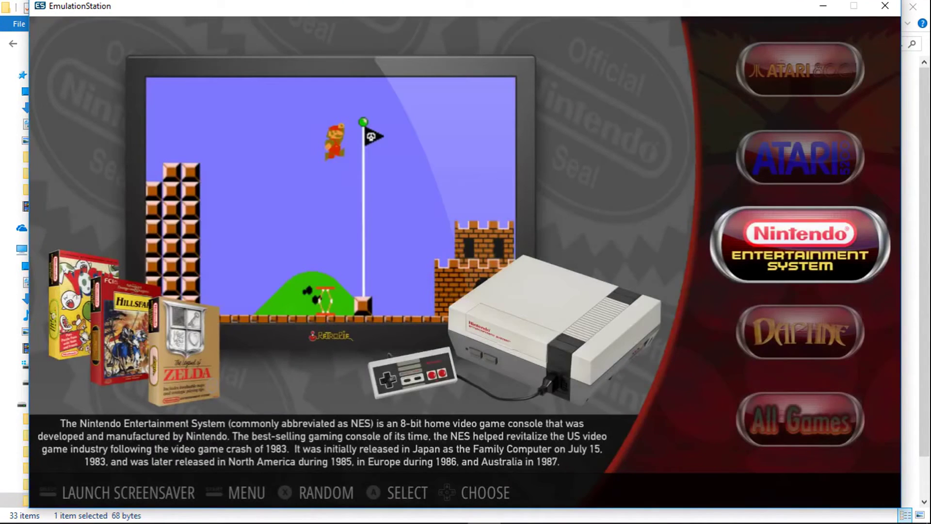
key(Return)
key(Down)
key(Down)
key(Down)
key(Down)
key(Down)
key(Down)
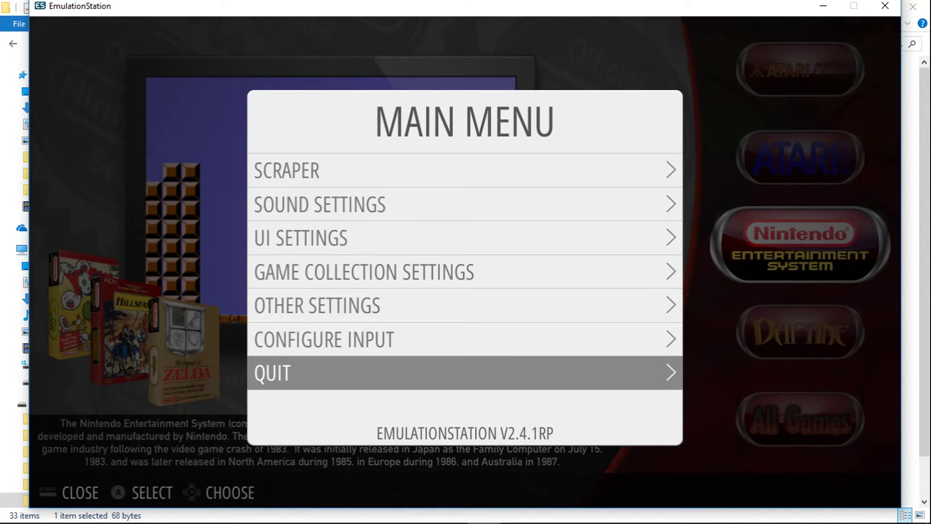
key(Return)
key(Down)
key(Down)
key(Down)
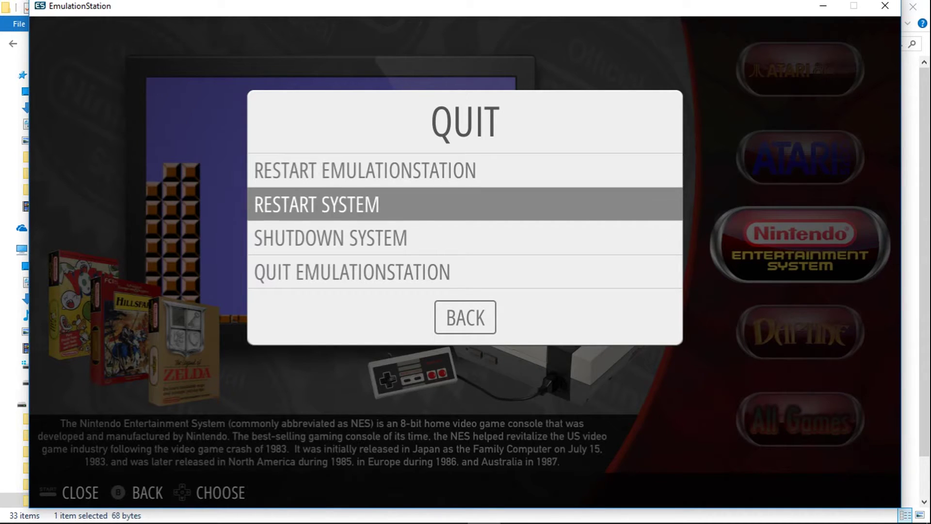
key(Return)
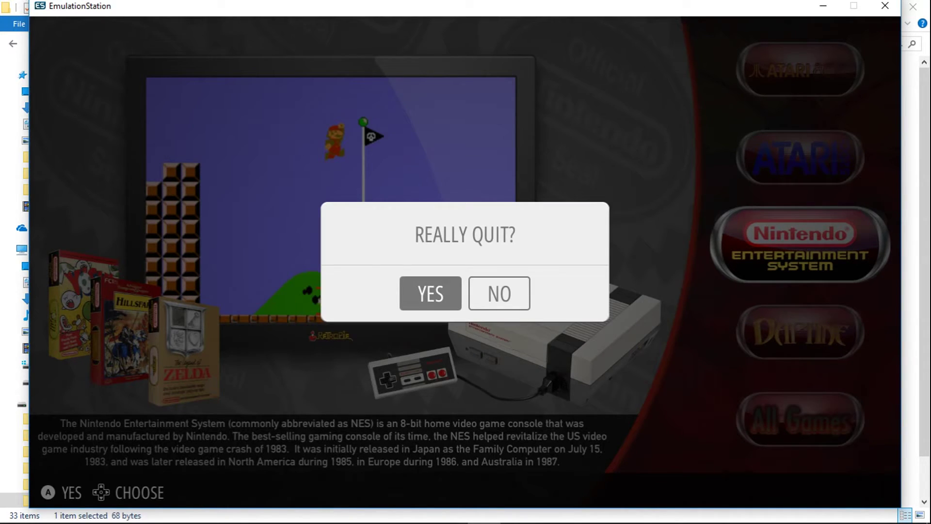
key(Return)
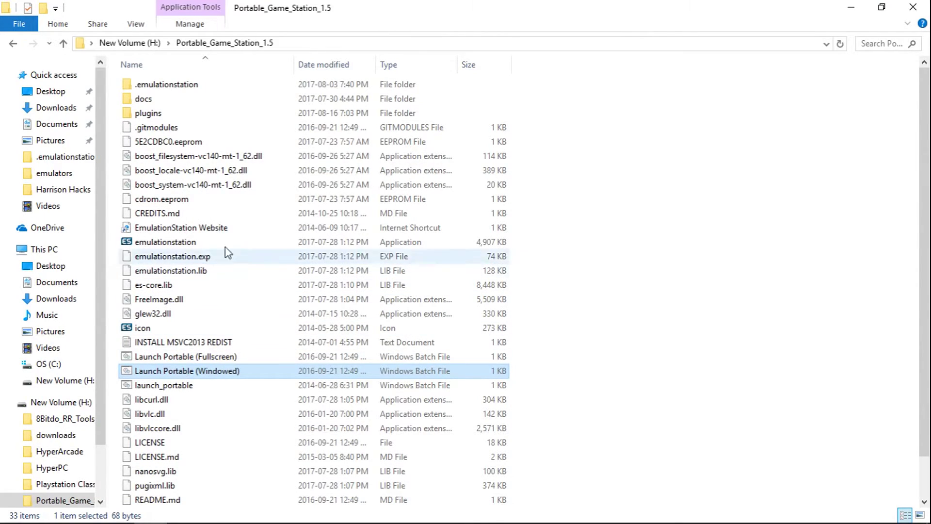
Browse to C:\Nes Classic Edition\emulators and open nestopia.cfg in Notepad++
click(64, 45)
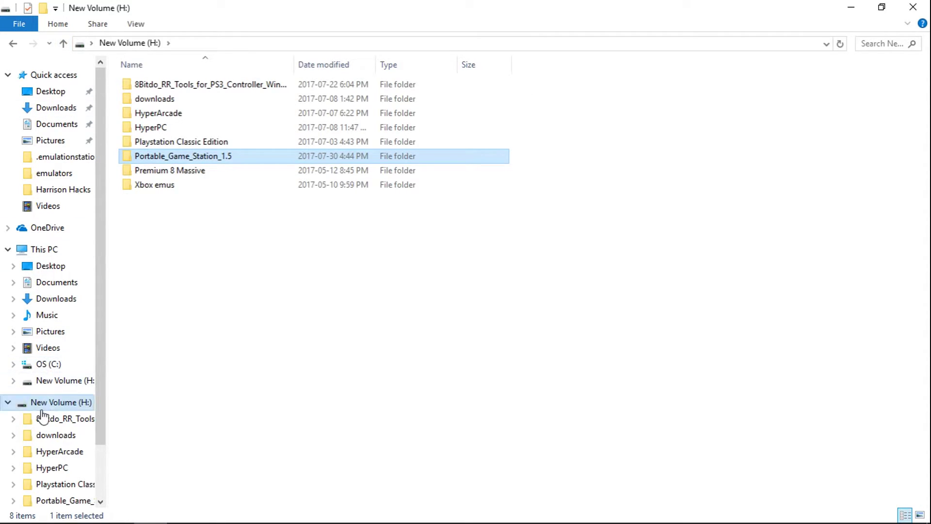
click(61, 368)
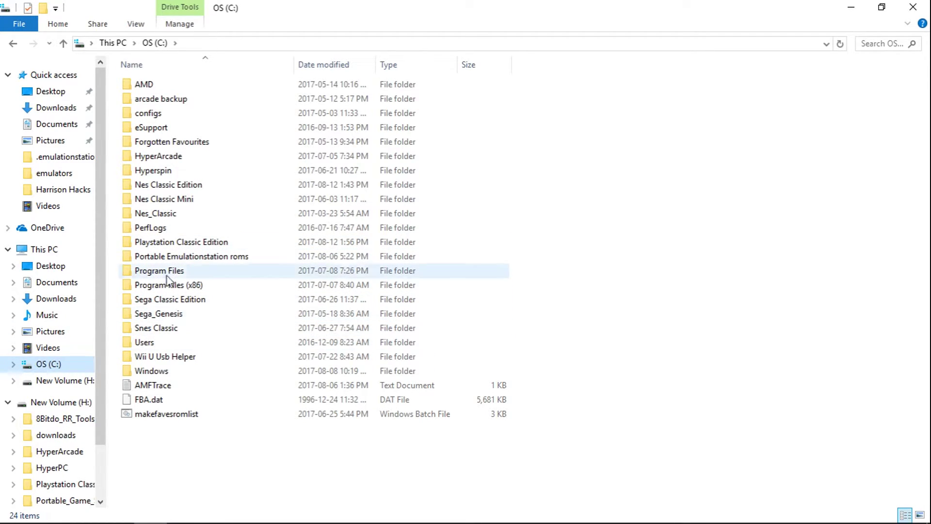
double_click(171, 191)
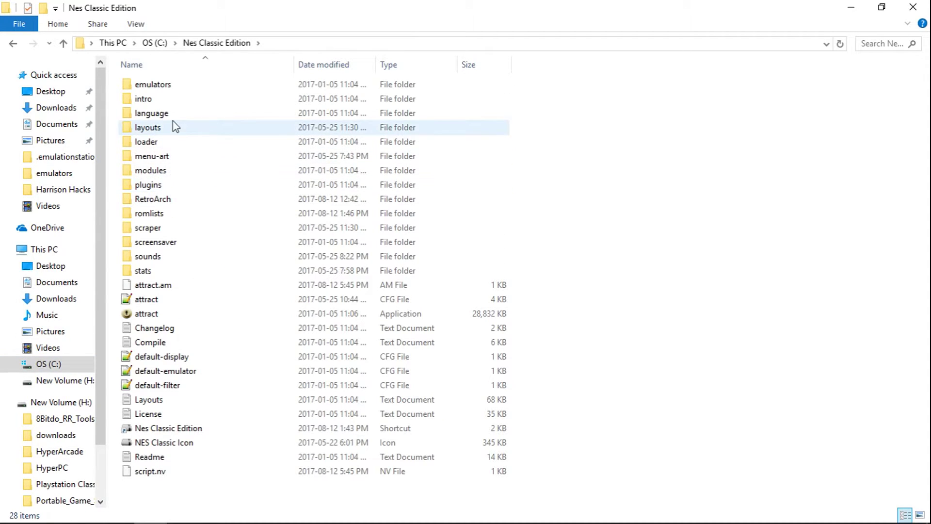
double_click(155, 90)
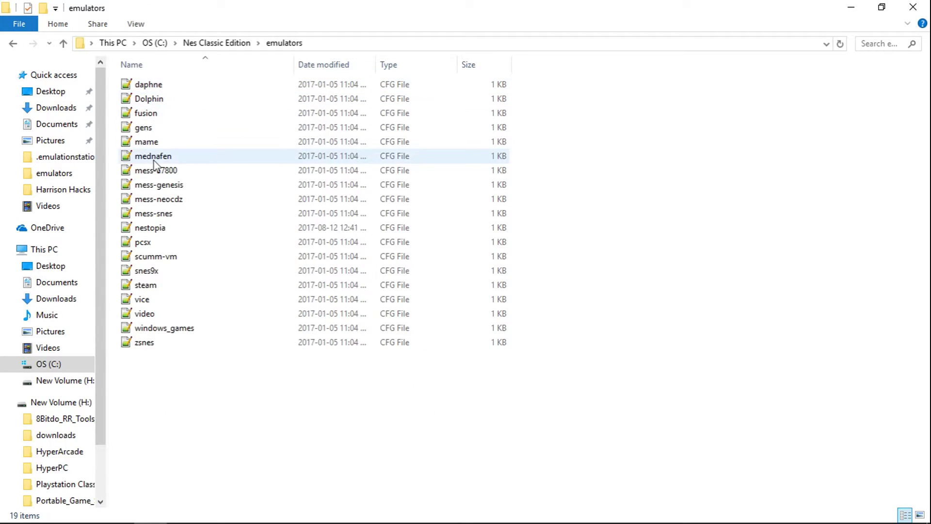
double_click(156, 232)
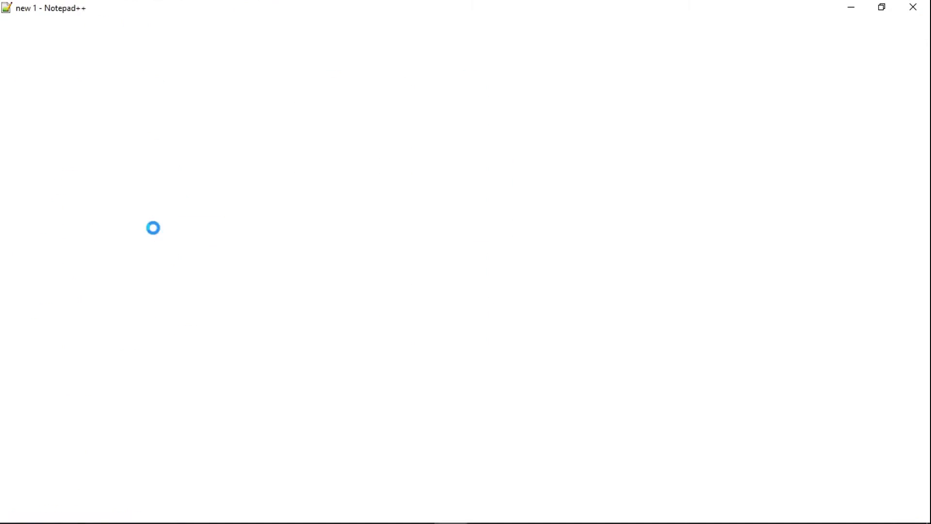